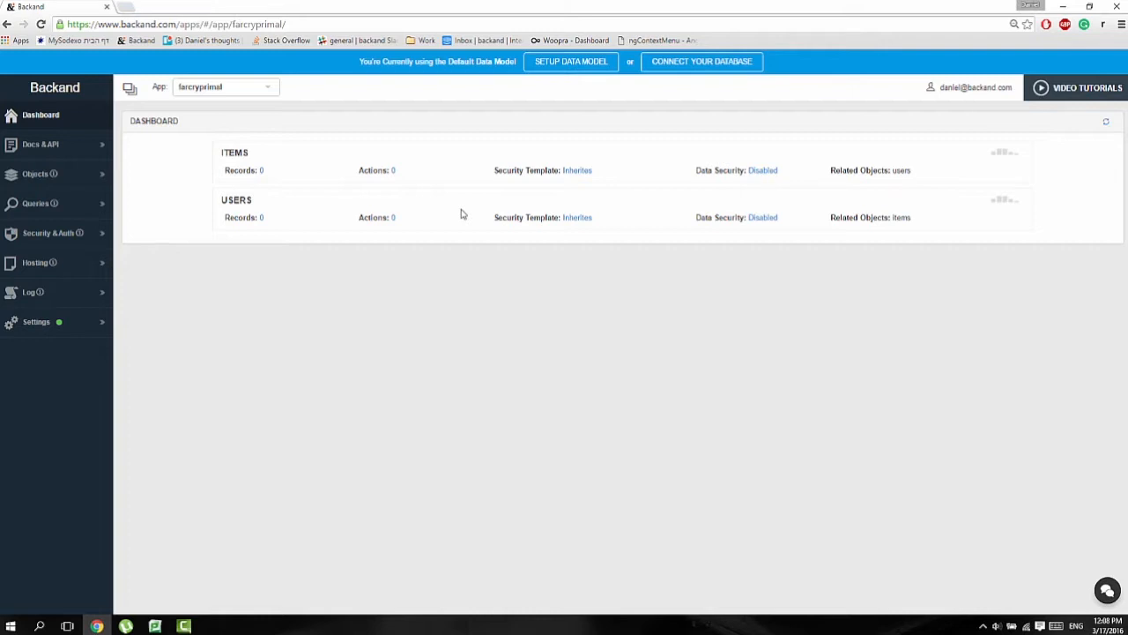
Step: Open the data model setup and create a new object named Product
{"action": "left_click", "coordinate": [576, 67]}
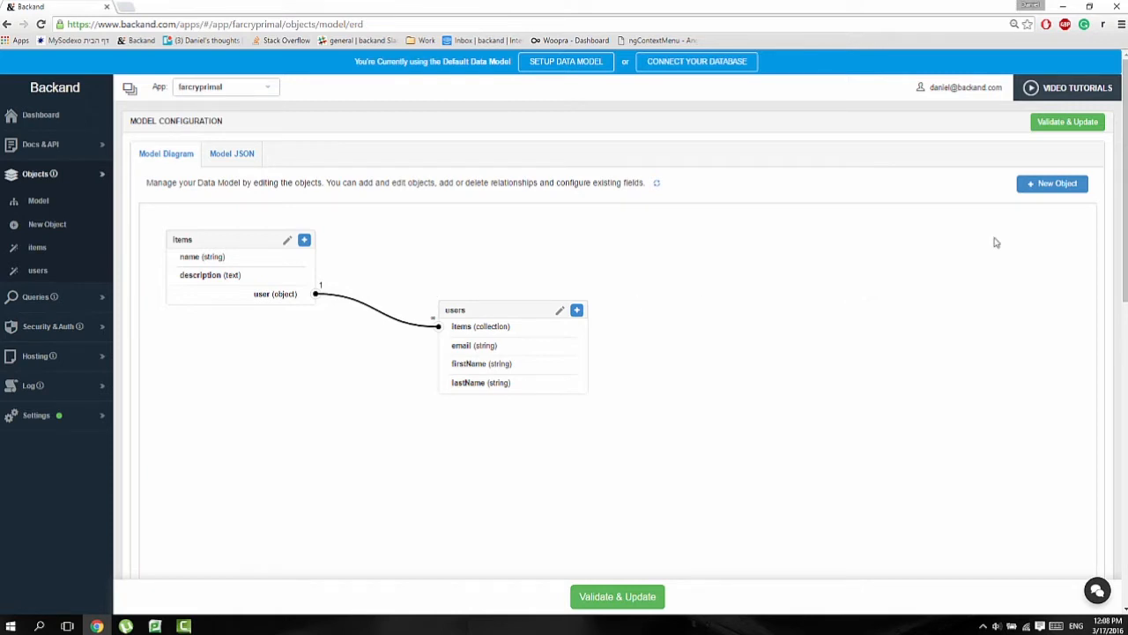
{"action": "left_click", "coordinate": [1053, 184]}
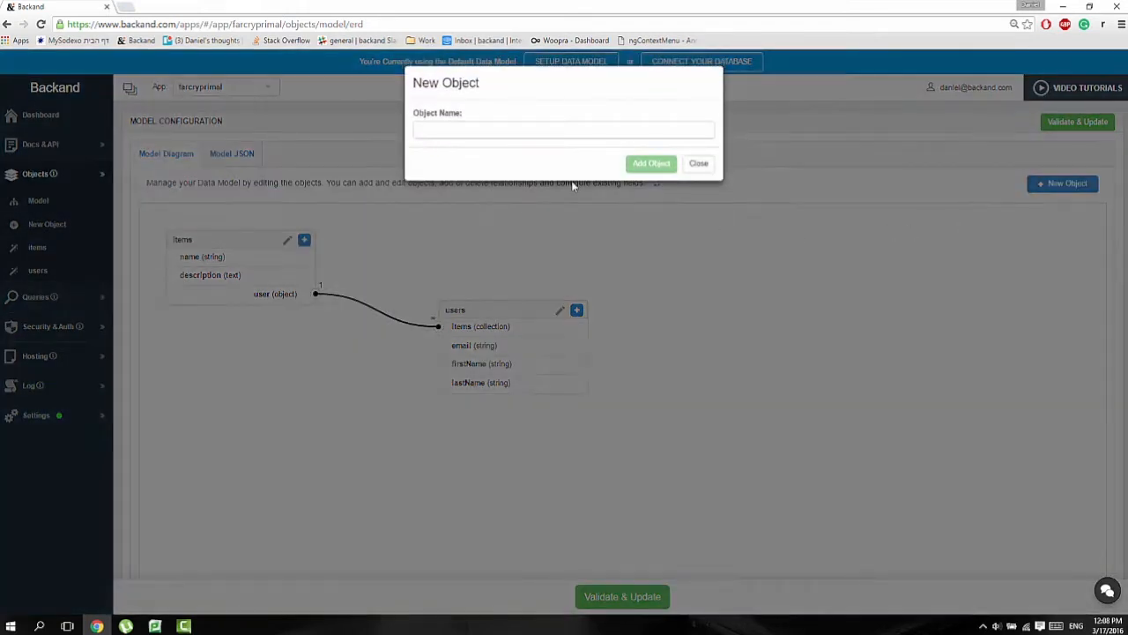
{"action": "left_click", "coordinate": [436, 136]}
{"action": "type", "text": "Product"}
{"action": "left_click", "coordinate": [651, 166]}
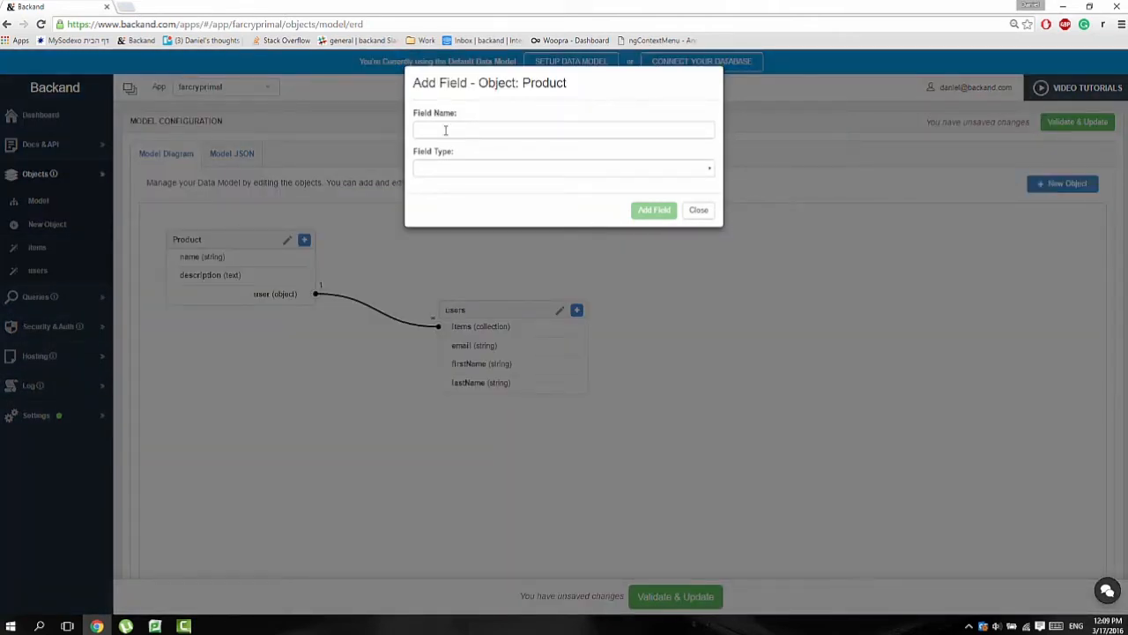
Step: Add a field named productName of type string to the Product object
{"action": "left_click", "coordinate": [450, 130]}
{"action": "type", "text": "productName"}
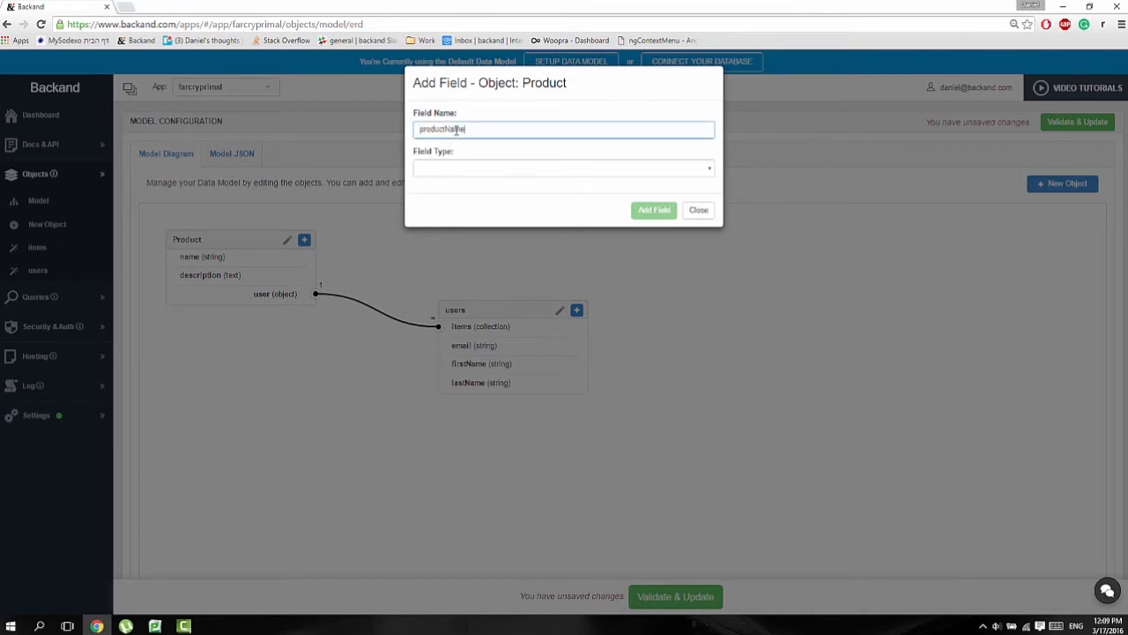
{"action": "left_click", "coordinate": [446, 169]}
{"action": "left_click", "coordinate": [445, 189]}
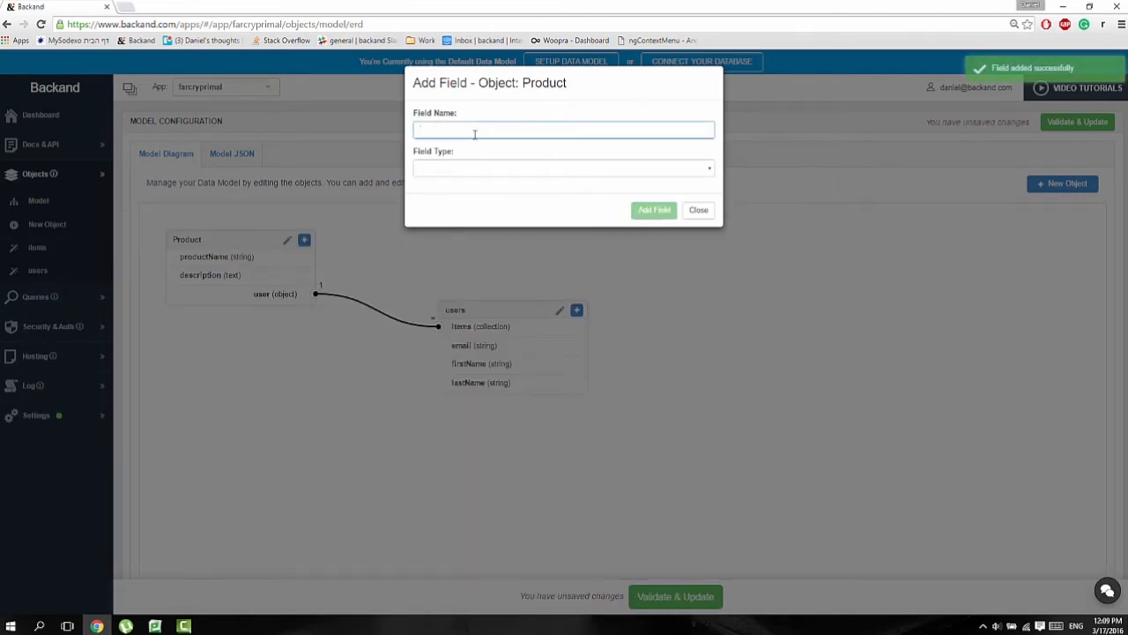
Step: Add a field named productPrice of type float to the Product object
{"action": "left_click", "coordinate": [474, 134]}
{"action": "type", "text": "productPrice"}
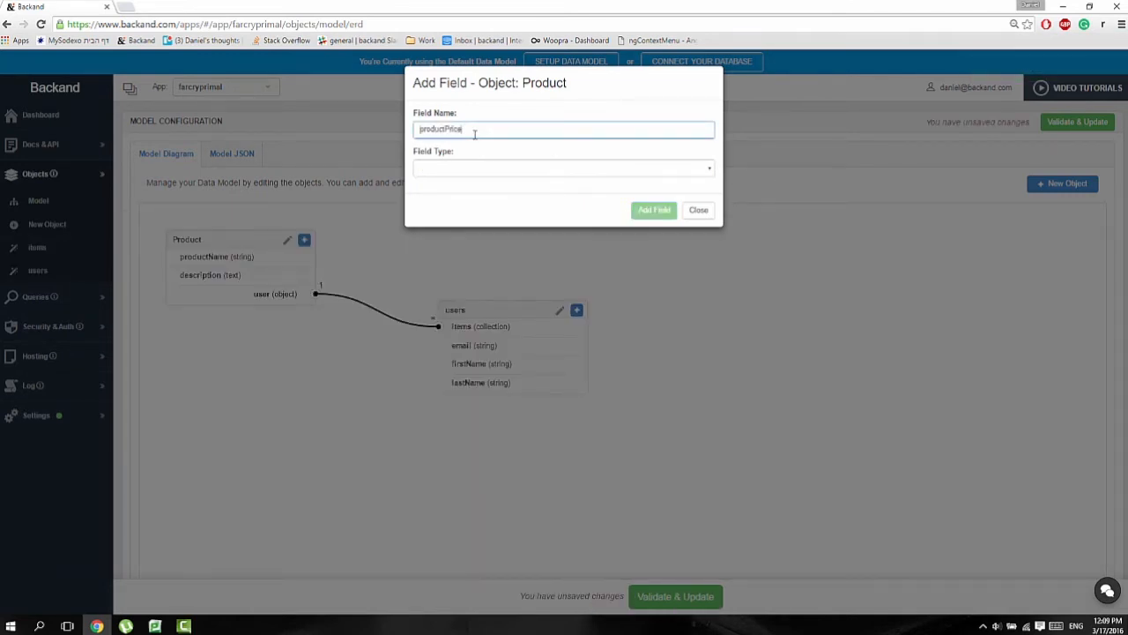
{"action": "left_click", "coordinate": [471, 167]}
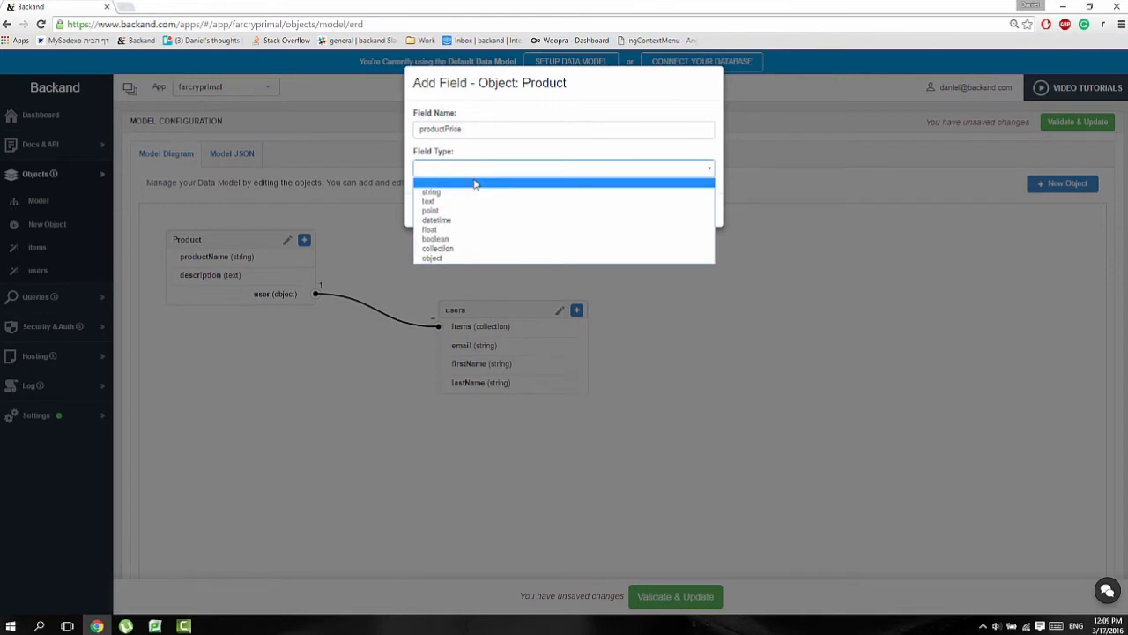
{"action": "left_click", "coordinate": [469, 233]}
{"action": "left_click", "coordinate": [652, 209]}
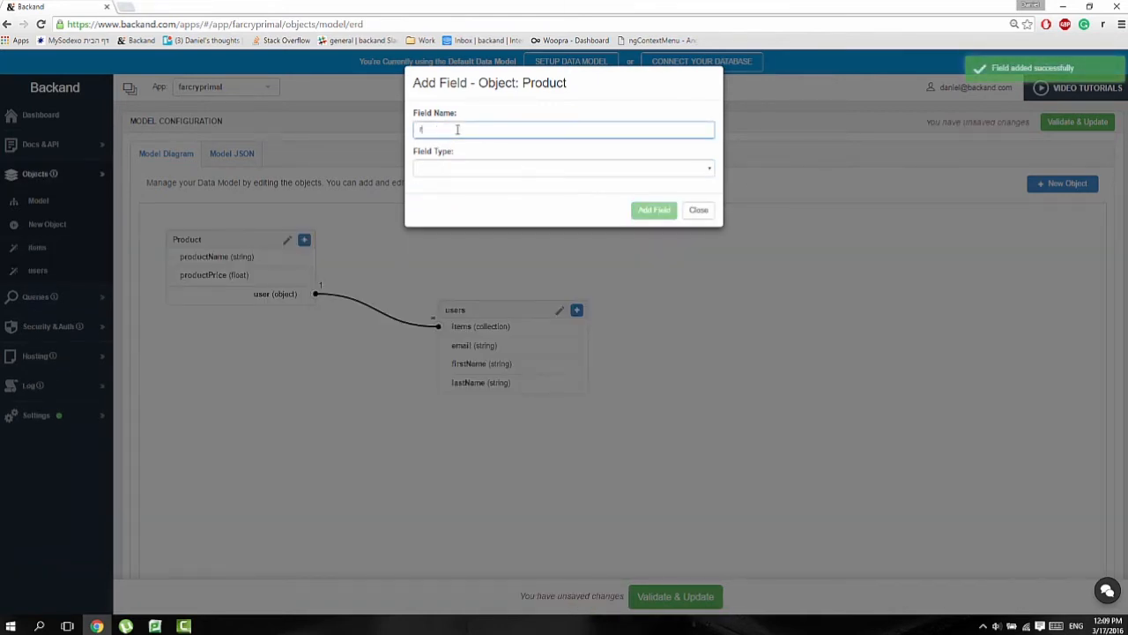
Step: Add a field named releaseData of type datetime to the Product object
{"action": "type", "text": "releaseData"}
{"action": "left_click", "coordinate": [468, 167]}
{"action": "left_click", "coordinate": [483, 218]}
{"action": "left_click", "coordinate": [650, 212]}
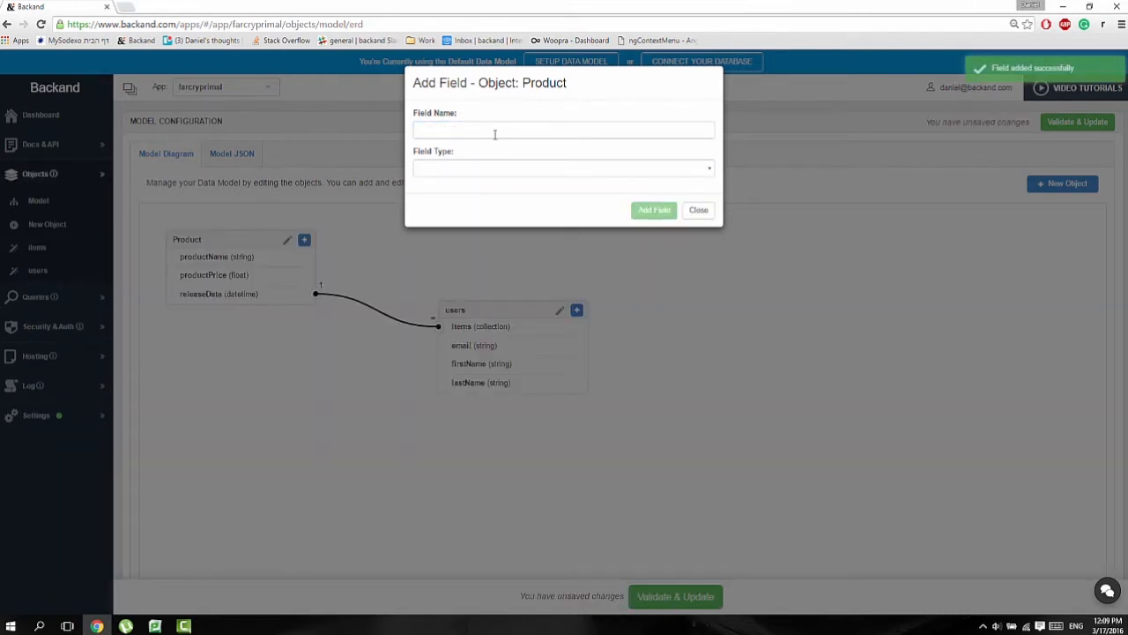
Step: Add a field named onStock of type boolean to the Product object
{"action": "left_click", "coordinate": [496, 132]}
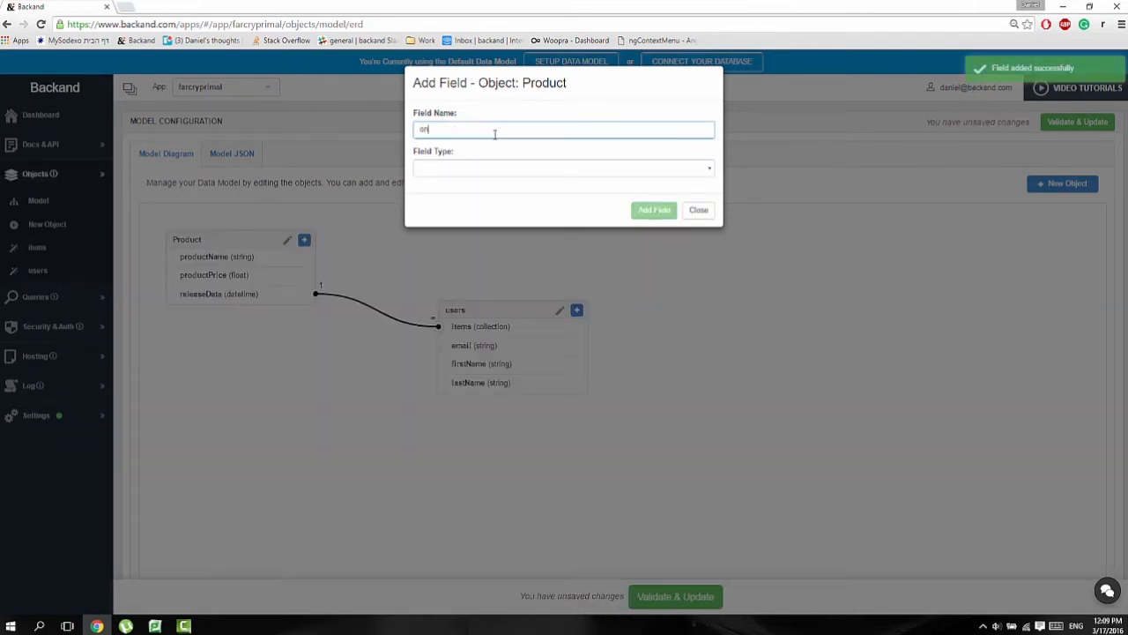
{"action": "left_click", "coordinate": [479, 168]}
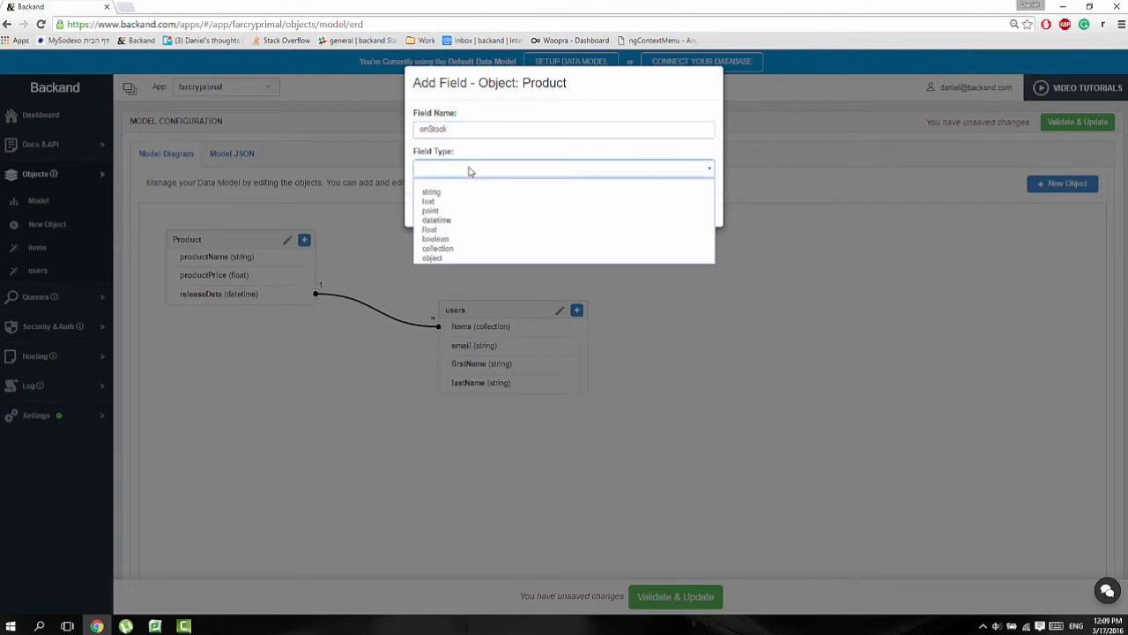
{"action": "left_click", "coordinate": [481, 242]}
{"action": "left_click", "coordinate": [641, 210]}
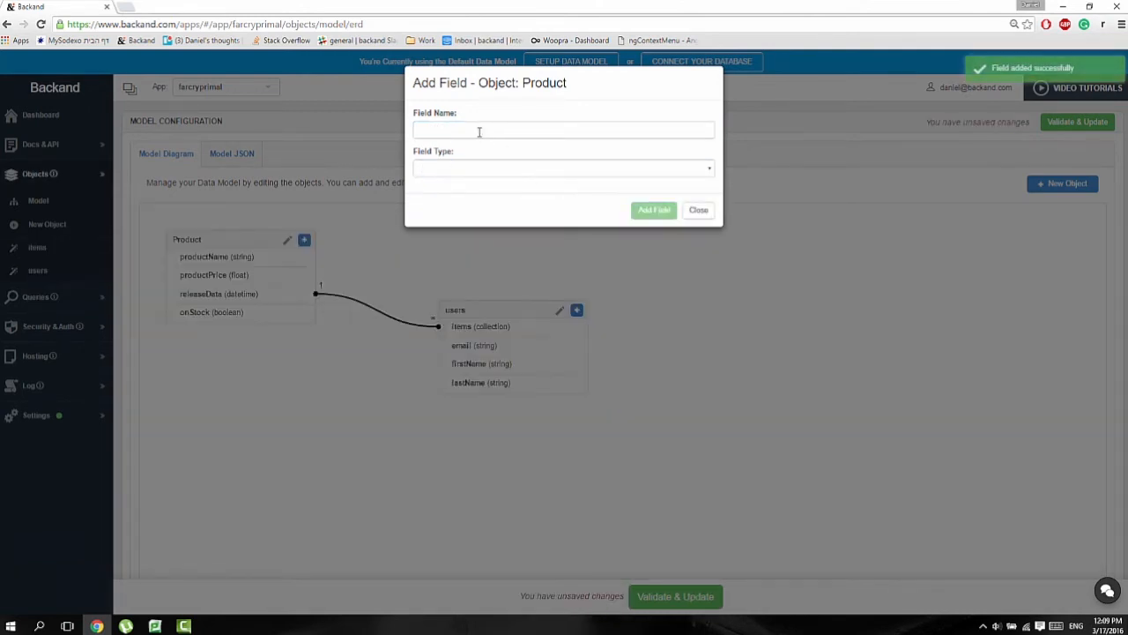
Step: Add a userProduct collection field related to users via productUser, and place the Product object to the right of users in the diagram
{"action": "left_click", "coordinate": [472, 129]}
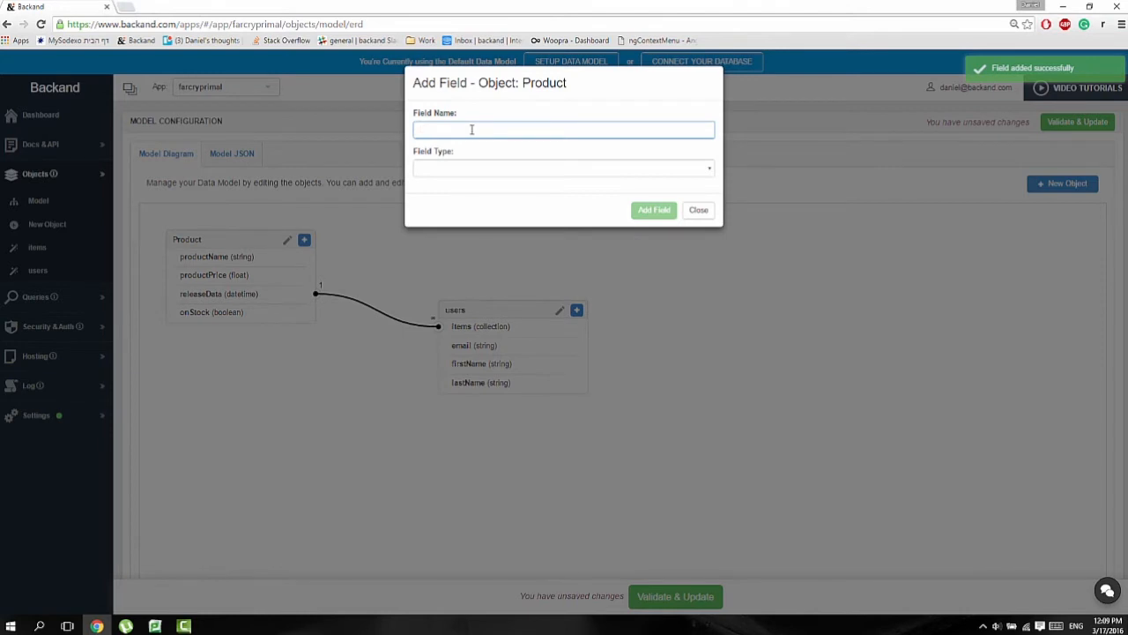
{"action": "type", "text": "userProduct"}
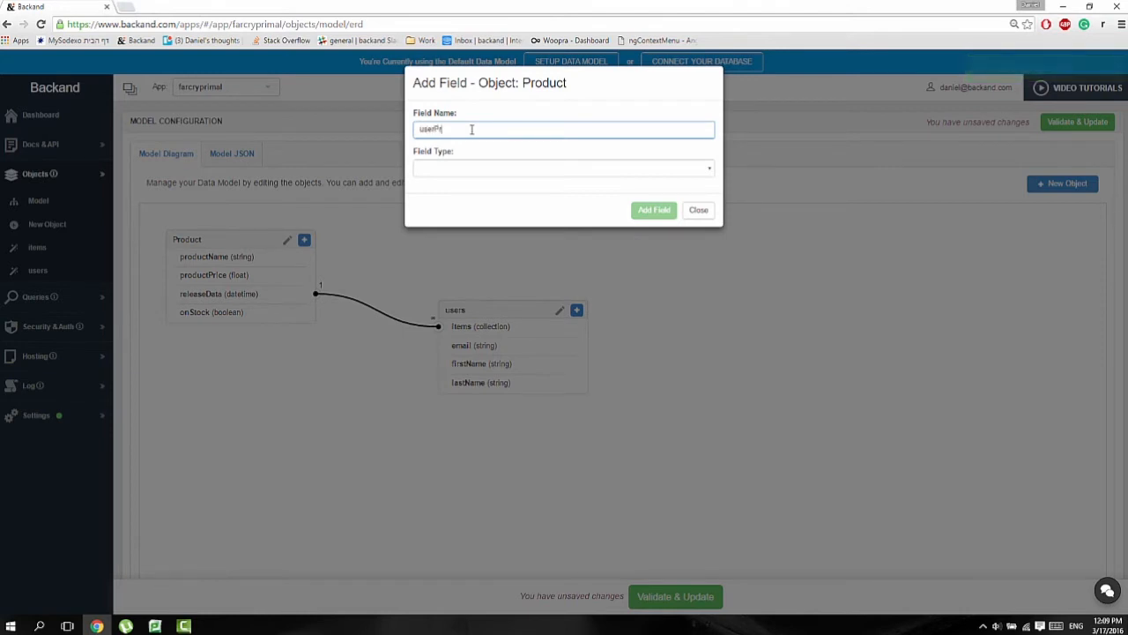
{"action": "left_click", "coordinate": [458, 169]}
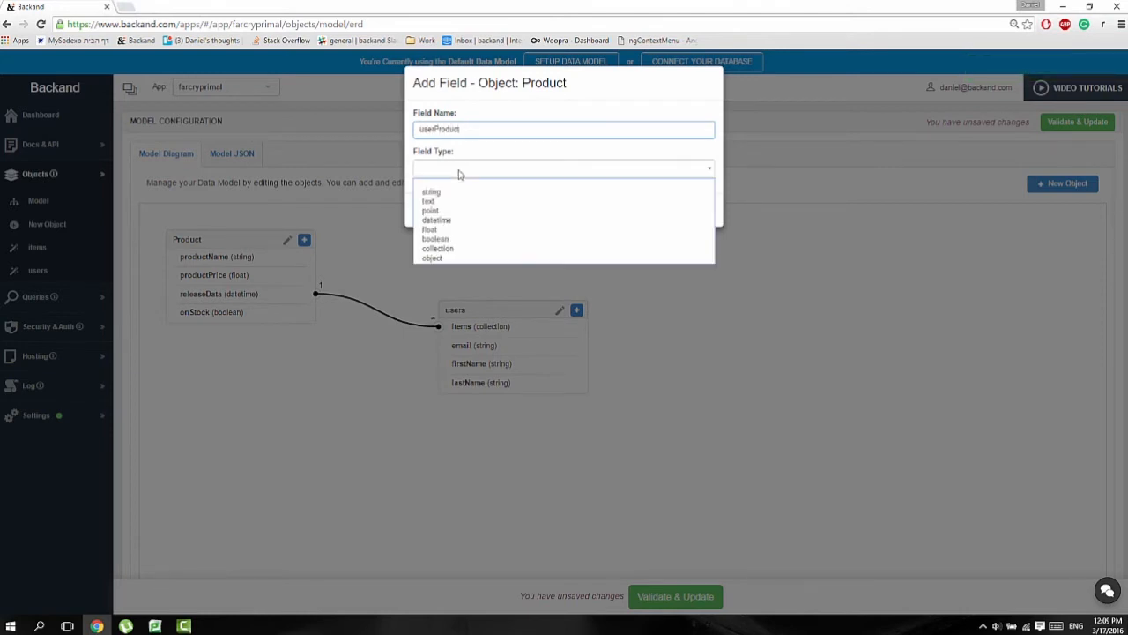
{"action": "left_click", "coordinate": [468, 249]}
{"action": "left_click", "coordinate": [486, 207]}
{"action": "left_click", "coordinate": [461, 239]}
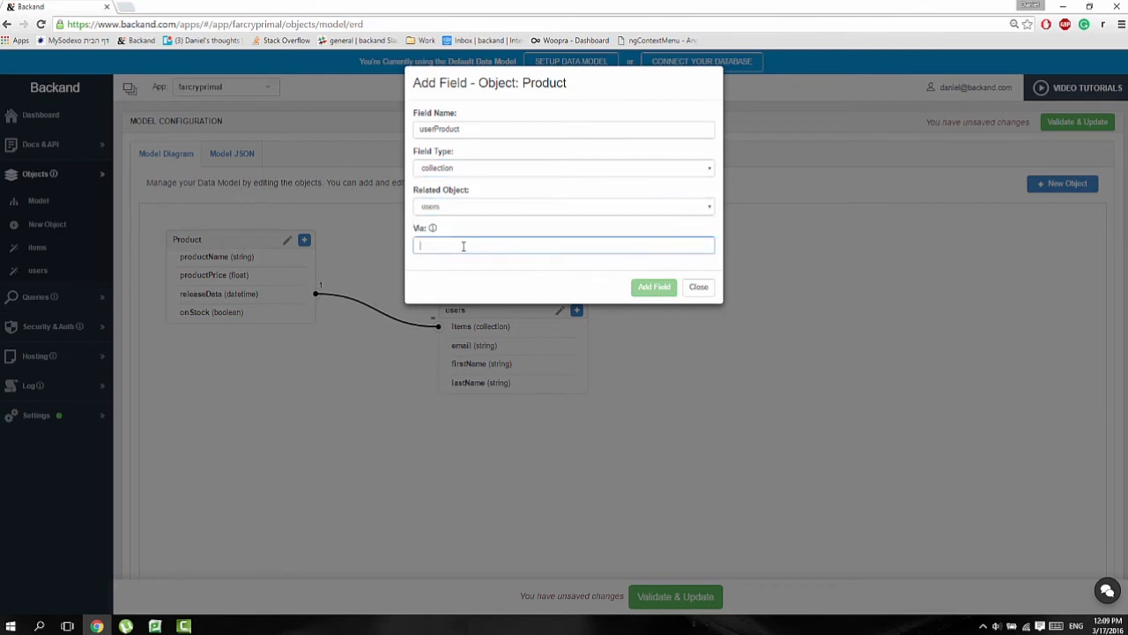
{"action": "type", "text": "productUser"}
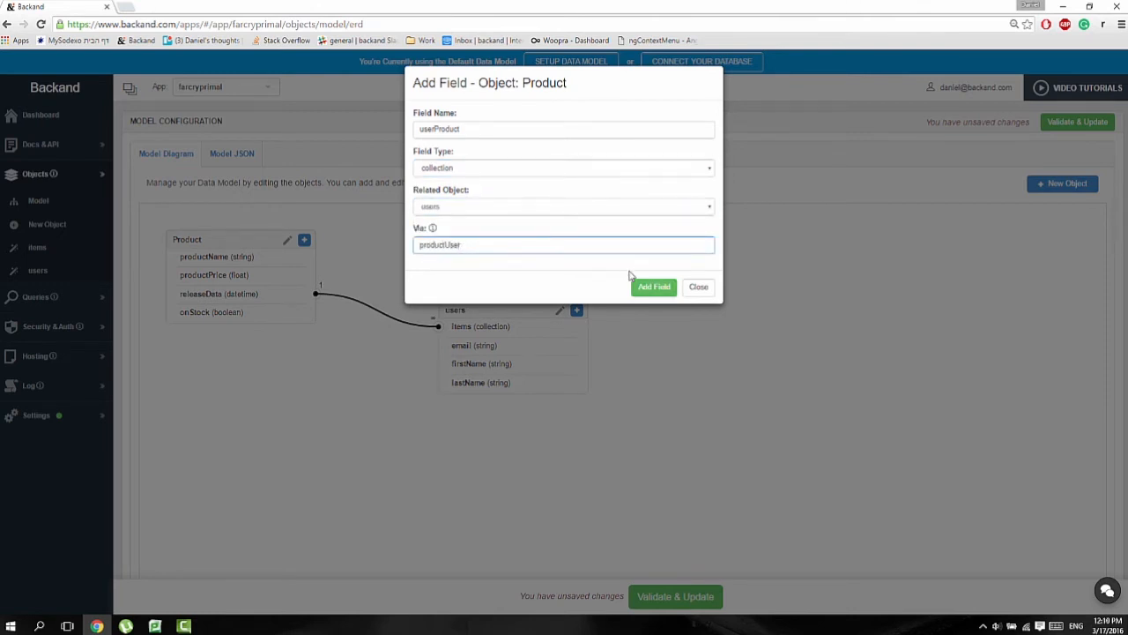
{"action": "left_click", "coordinate": [652, 287]}
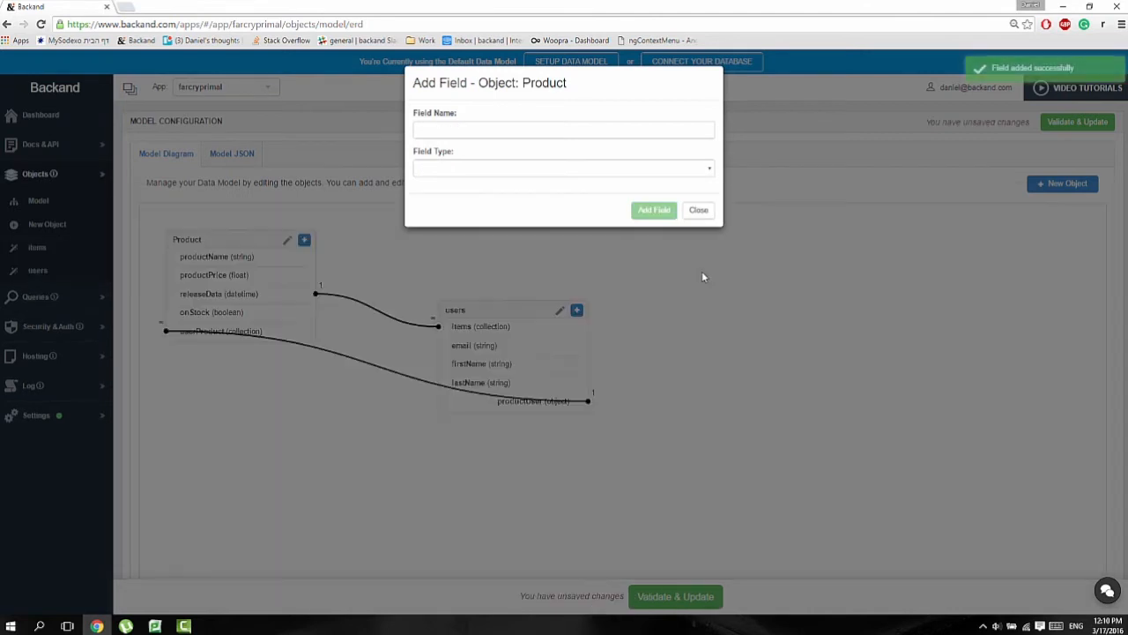
{"action": "left_click", "coordinate": [704, 211]}
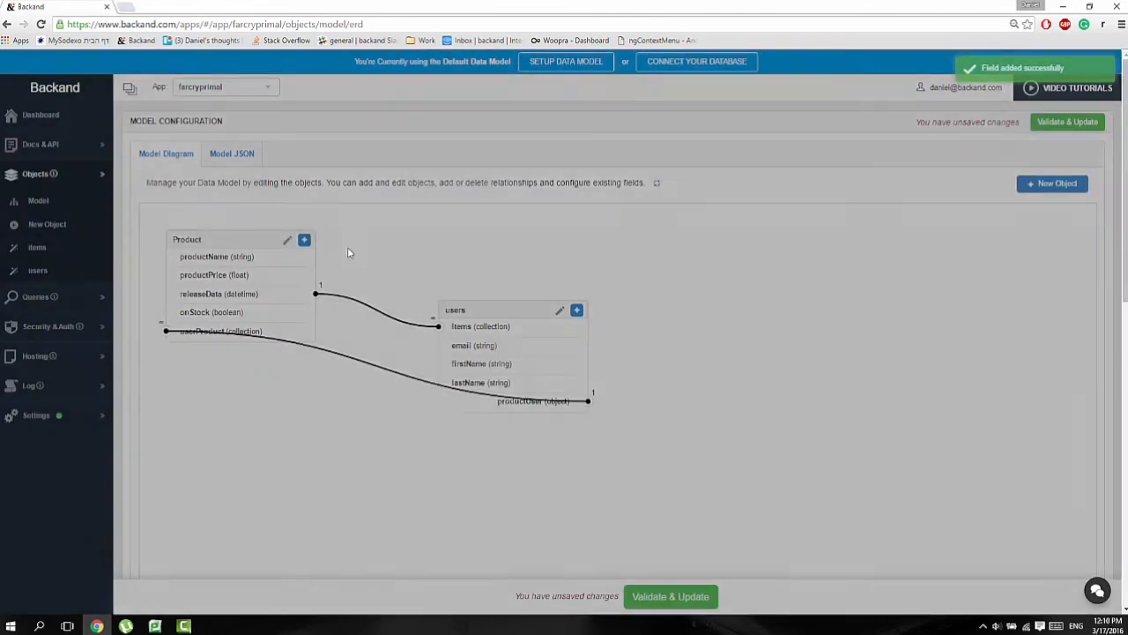
{"action": "left_click_drag", "start_coordinate": [222, 246], "coordinate": [817, 284]}
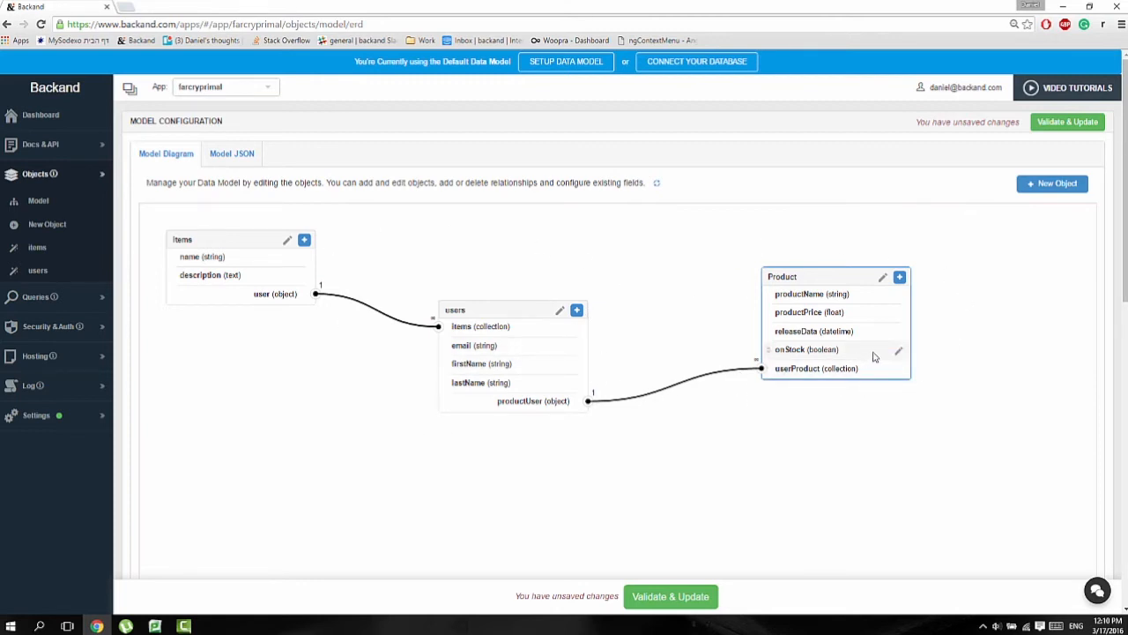
Step: Edit Product's releaseData field: set the default value to 03/01/2016 and make it required and unique
{"action": "left_click", "coordinate": [901, 335]}
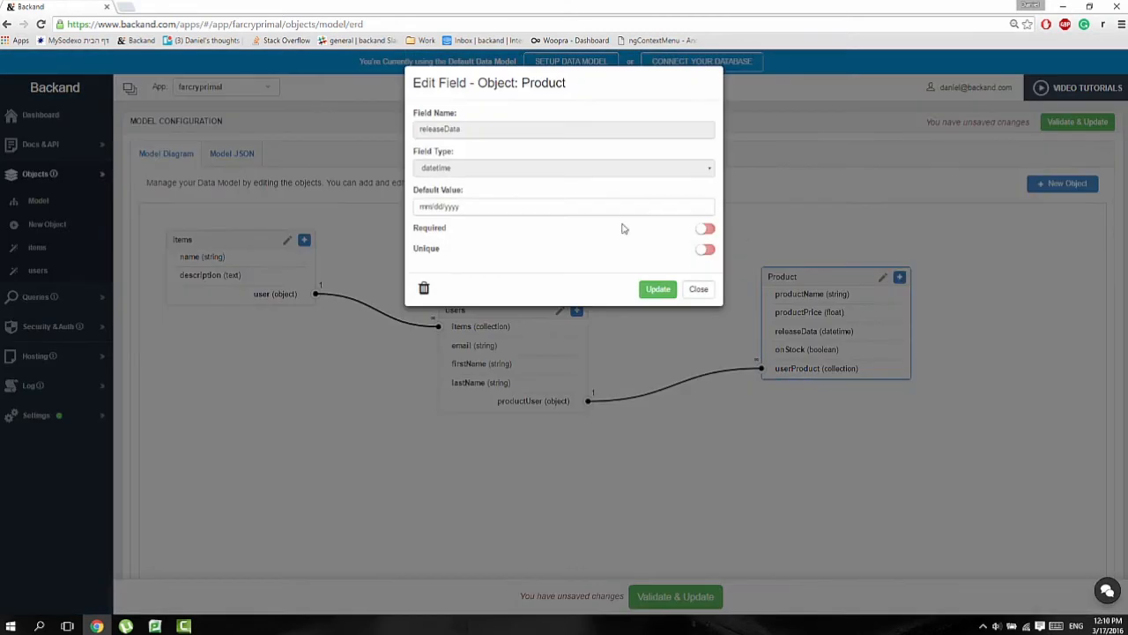
{"action": "left_click", "coordinate": [705, 208]}
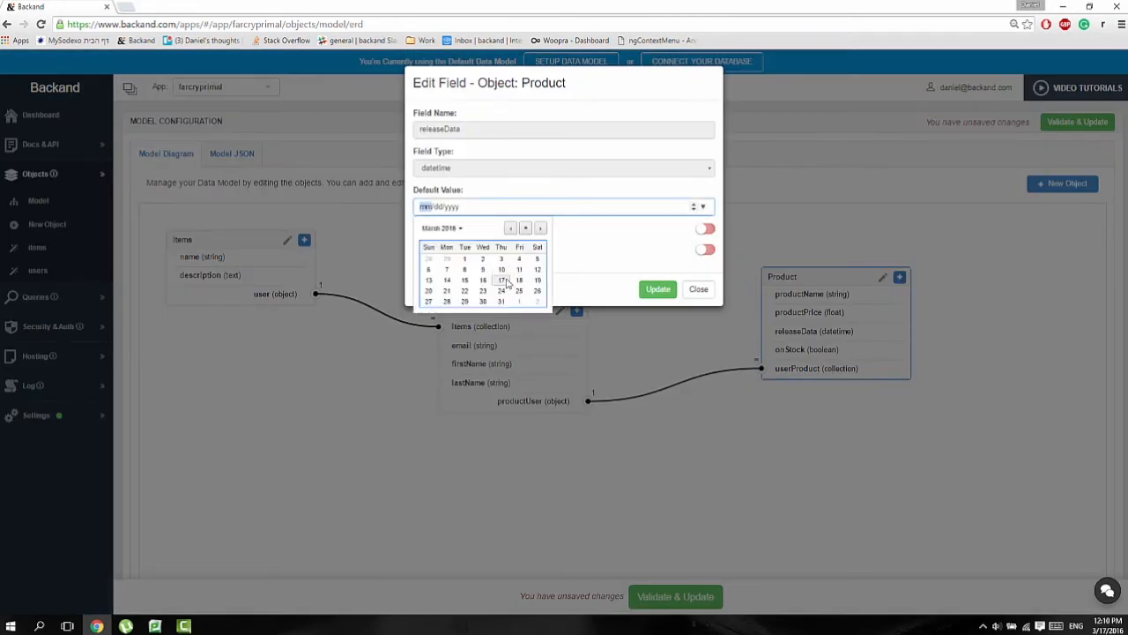
{"action": "left_click", "coordinate": [465, 258]}
{"action": "left_click", "coordinate": [706, 228]}
{"action": "left_click", "coordinate": [705, 250]}
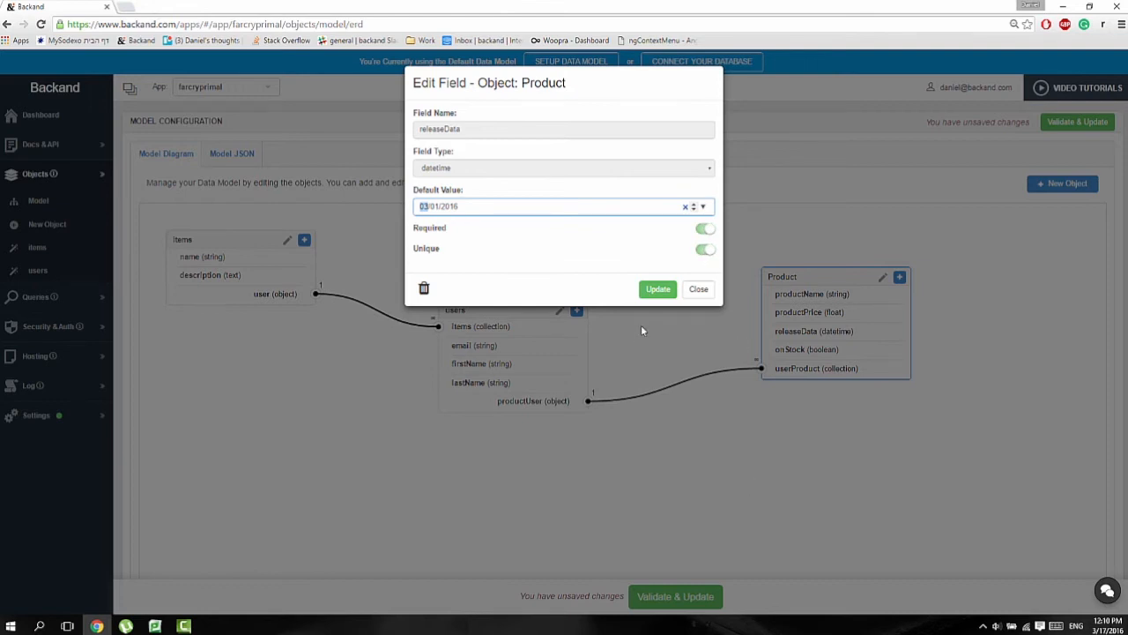
{"action": "left_click", "coordinate": [658, 289]}
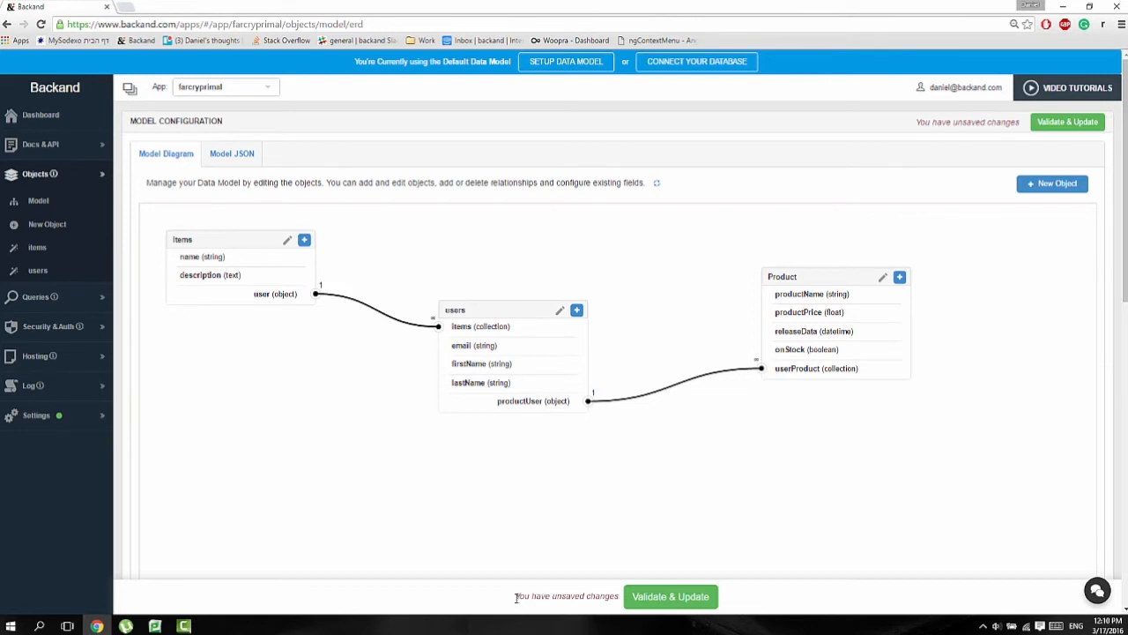
Step: Validate the model, review the detailed database operations, and apply the update
{"action": "left_click", "coordinate": [645, 601]}
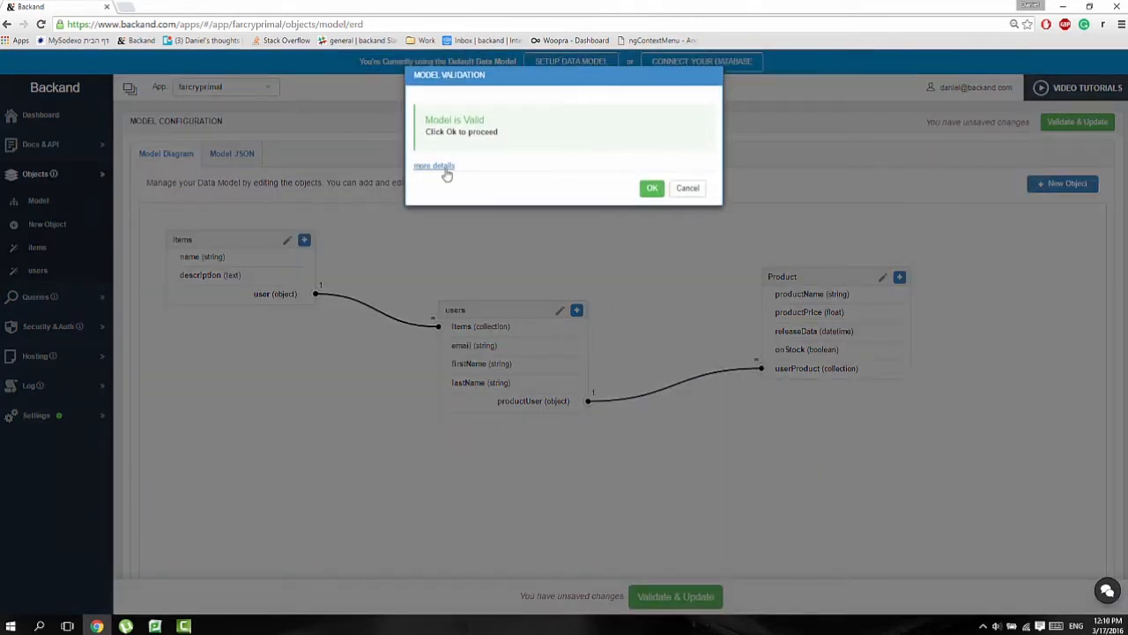
{"action": "left_click", "coordinate": [446, 170]}
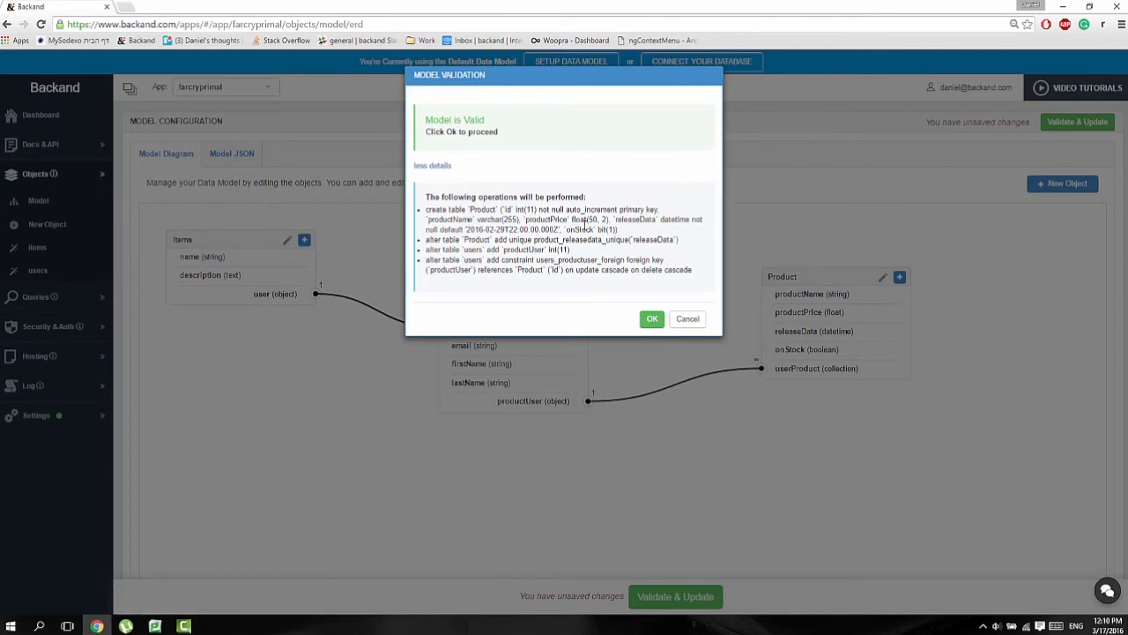
{"action": "left_click", "coordinate": [650, 318]}
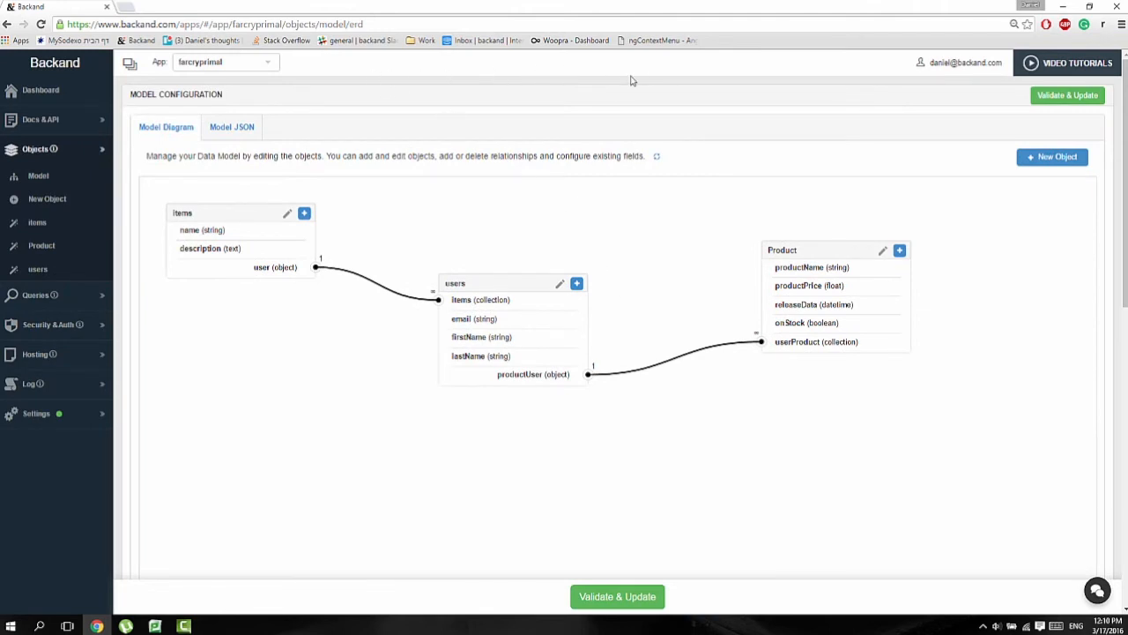
Step: In the model JSON, set "required" to false for Product's releaseData field and validate the model update
{"action": "left_click", "coordinate": [236, 133]}
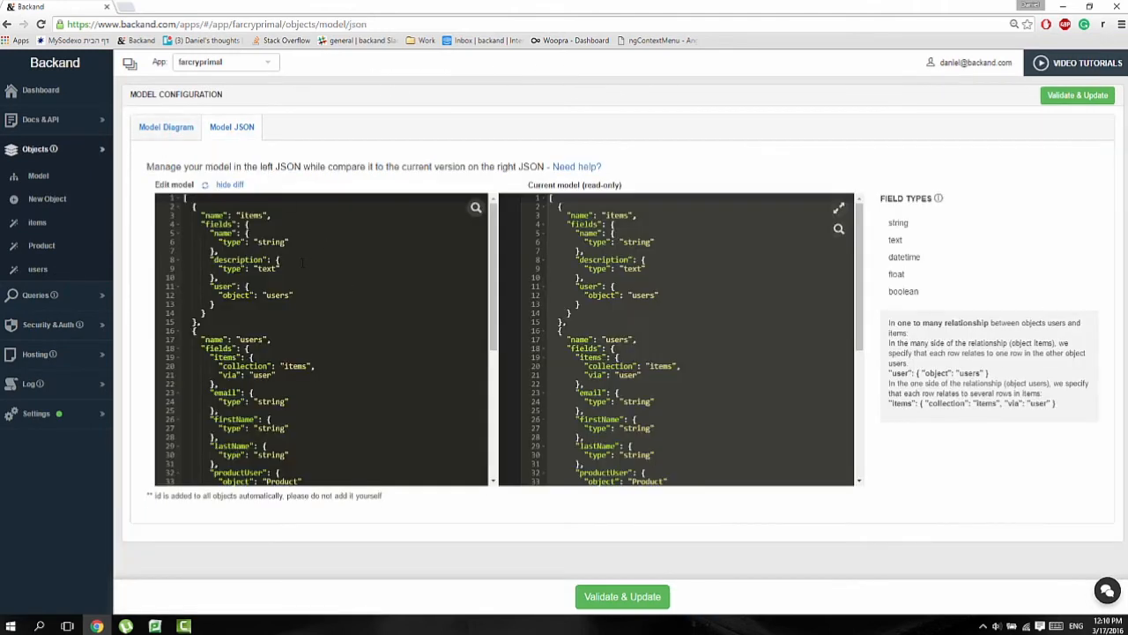
{"action": "scroll", "coordinate": [435, 244], "scroll_direction": "down", "scroll_amount": 2}
{"action": "scroll", "coordinate": [435, 244], "scroll_direction": "up", "scroll_amount": 2}
{"action": "scroll", "coordinate": [294, 276], "scroll_direction": "down", "scroll_amount": 5}
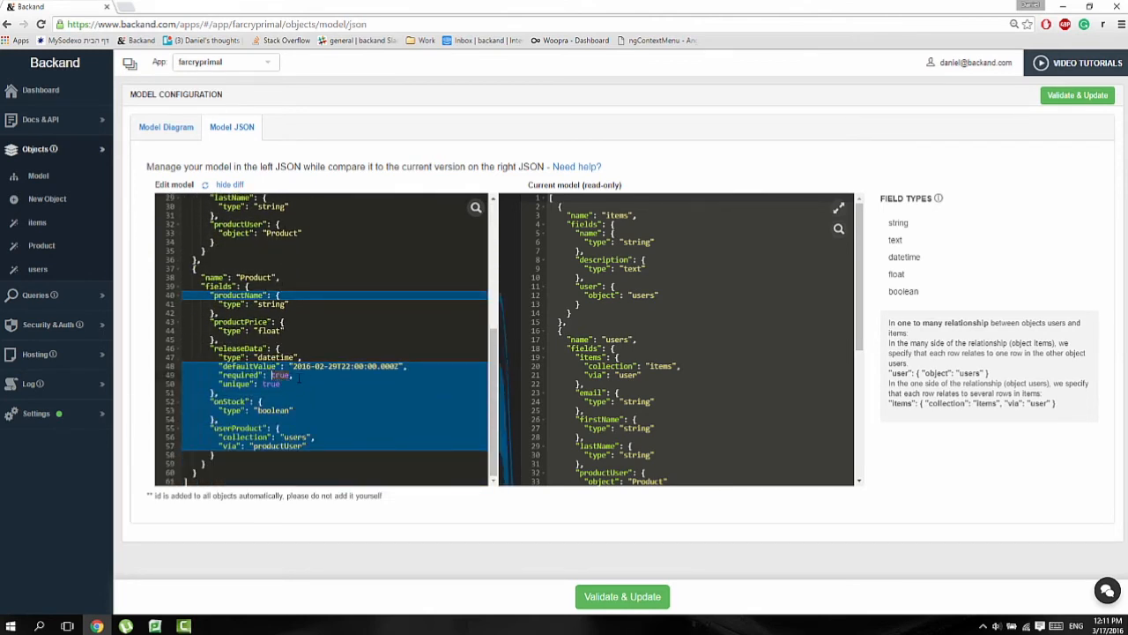
{"action": "type", "text": "false"}
{"action": "left_click", "coordinate": [647, 599]}
Step: Add a row to the Product data with name Far Cry Primal, price 50, release date 01/01/2016 and onStock enabled
{"action": "left_click", "coordinate": [44, 247]}
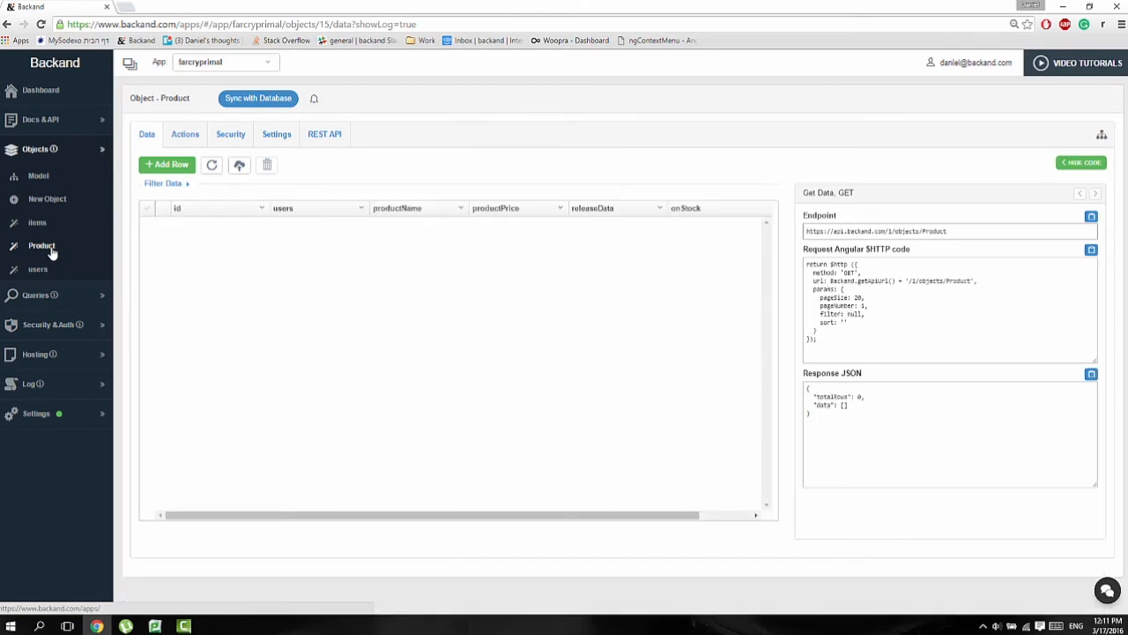
{"action": "left_click", "coordinate": [181, 165]}
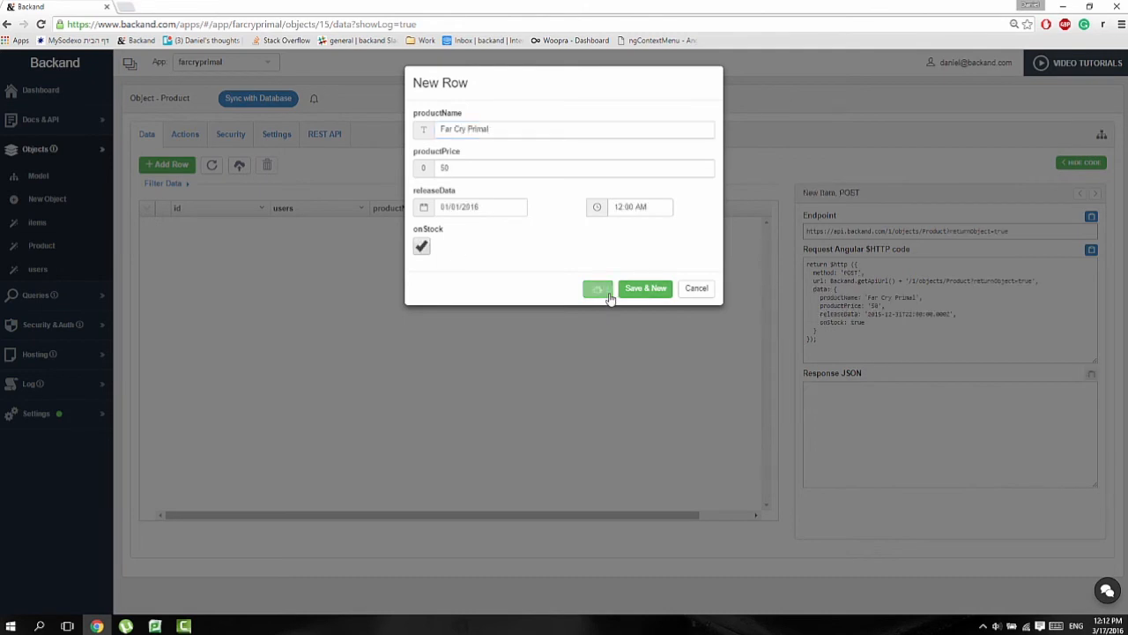
{"action": "left_click", "coordinate": [603, 291]}
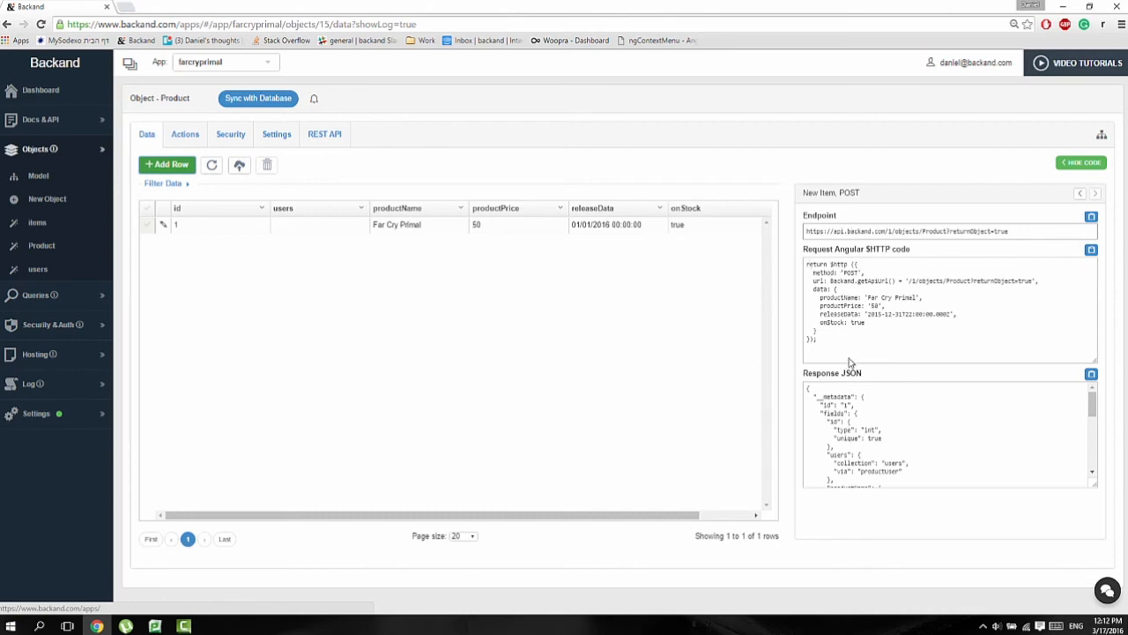
Step: Show the JSON upload scheme for Product, download the JSON template, and open the file in Notepad at the productName value
{"action": "left_click", "coordinate": [238, 164]}
{"action": "left_click", "coordinate": [617, 164]}
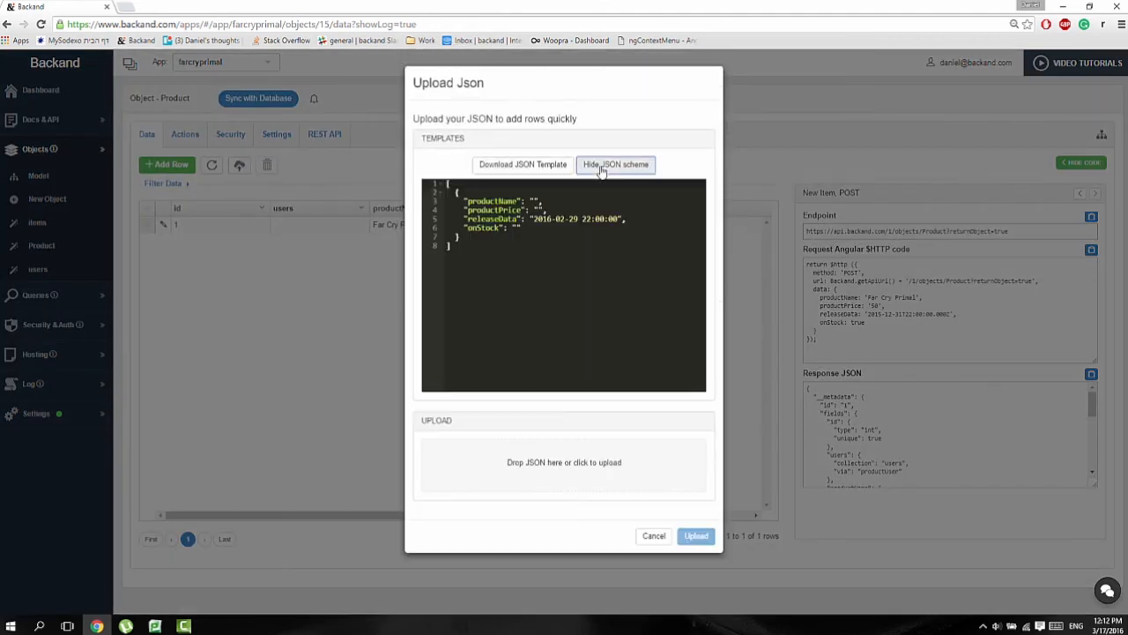
{"action": "left_click", "coordinate": [523, 164]}
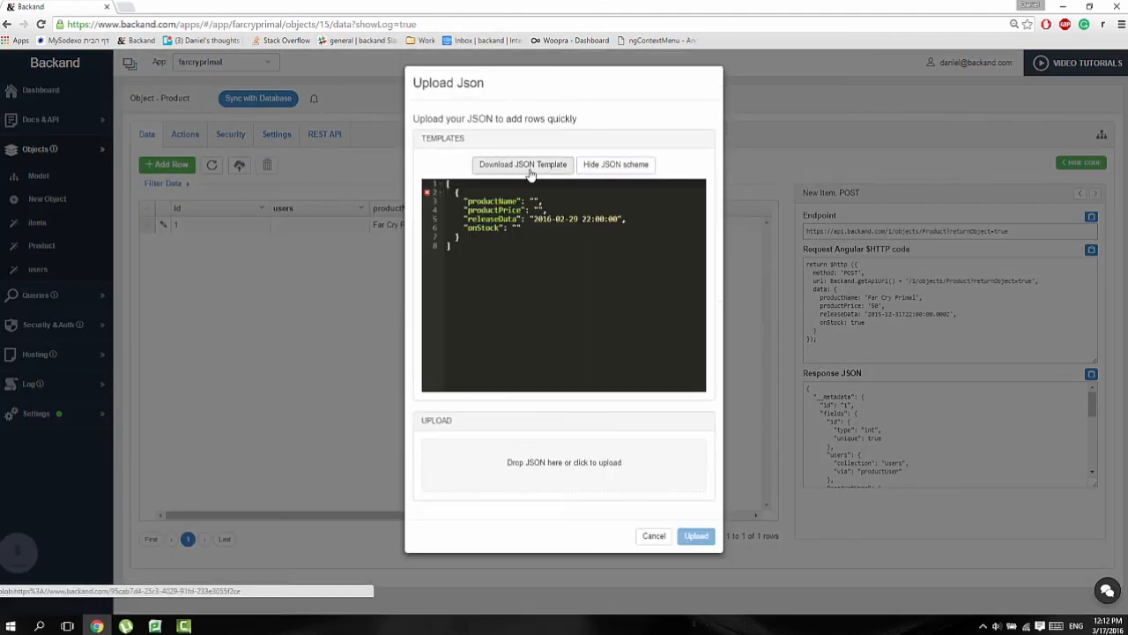
{"action": "left_click", "coordinate": [89, 600]}
{"action": "left_click", "coordinate": [429, 101]}
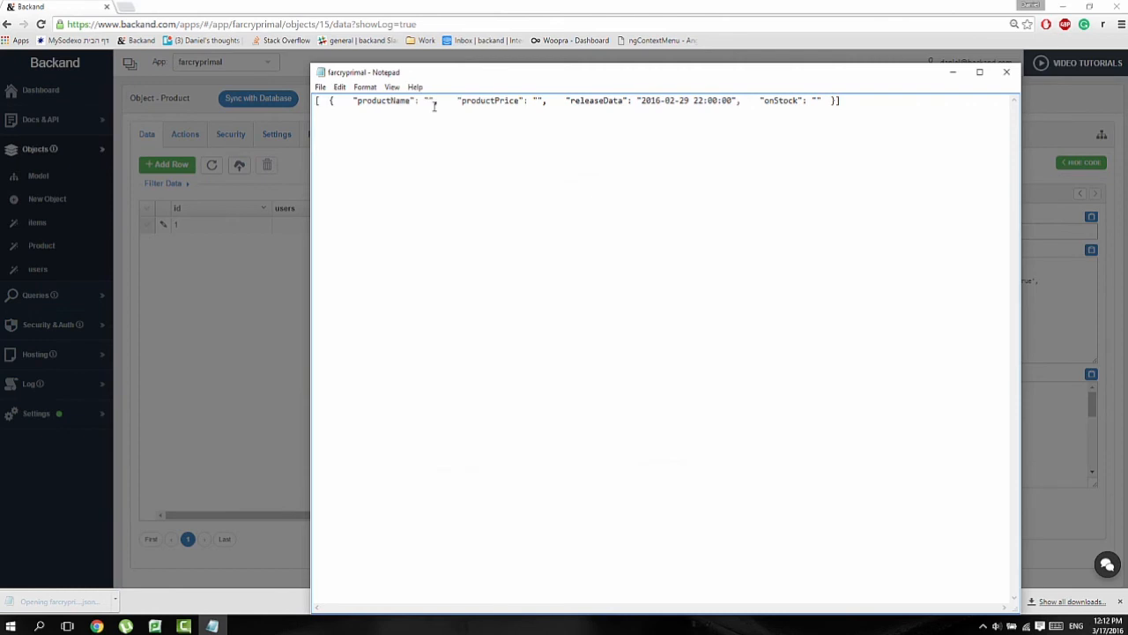
Step: Enter far cry primal as the productName value in the JSON template, close the file, and cancel the JSON upload
{"action": "type", "text": "far cry primal"}
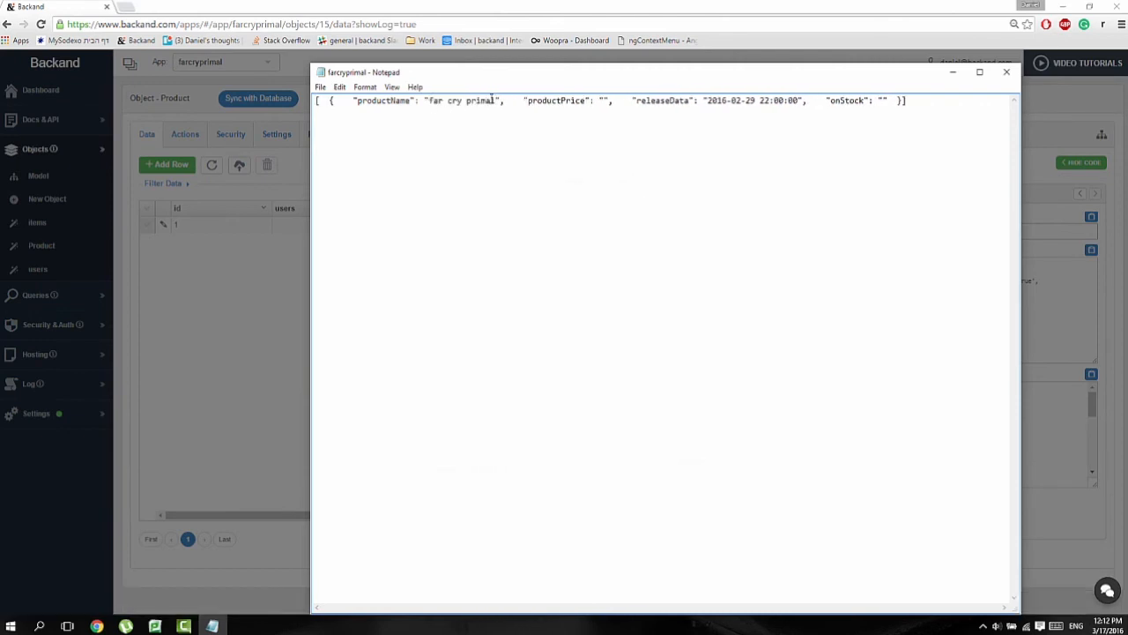
{"action": "left_click", "coordinate": [1006, 72]}
{"action": "left_click", "coordinate": [582, 319]}
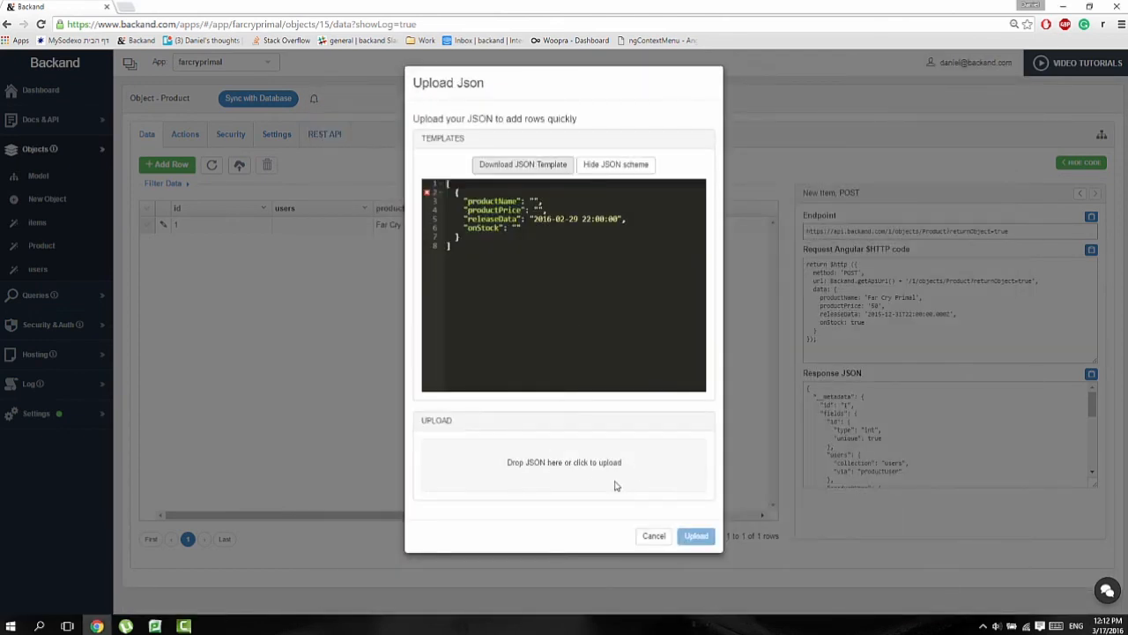
{"action": "left_click", "coordinate": [657, 536]}
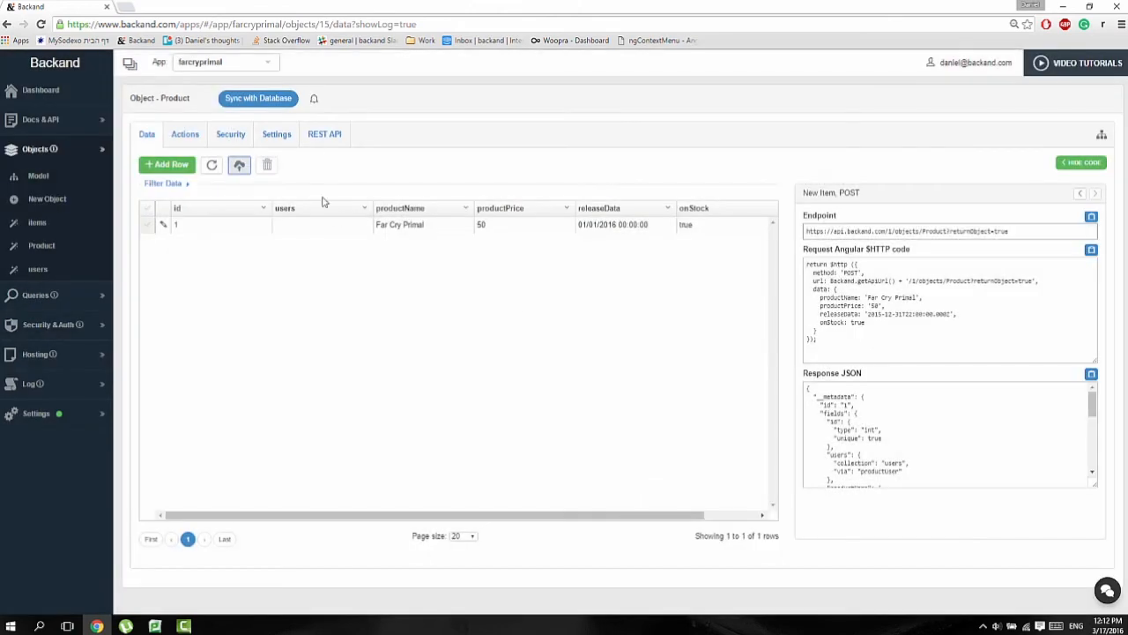
Step: In Product's REST API, try out the GET /1/objects/{name} request for the list of items and review its response body
{"action": "left_click", "coordinate": [344, 138]}
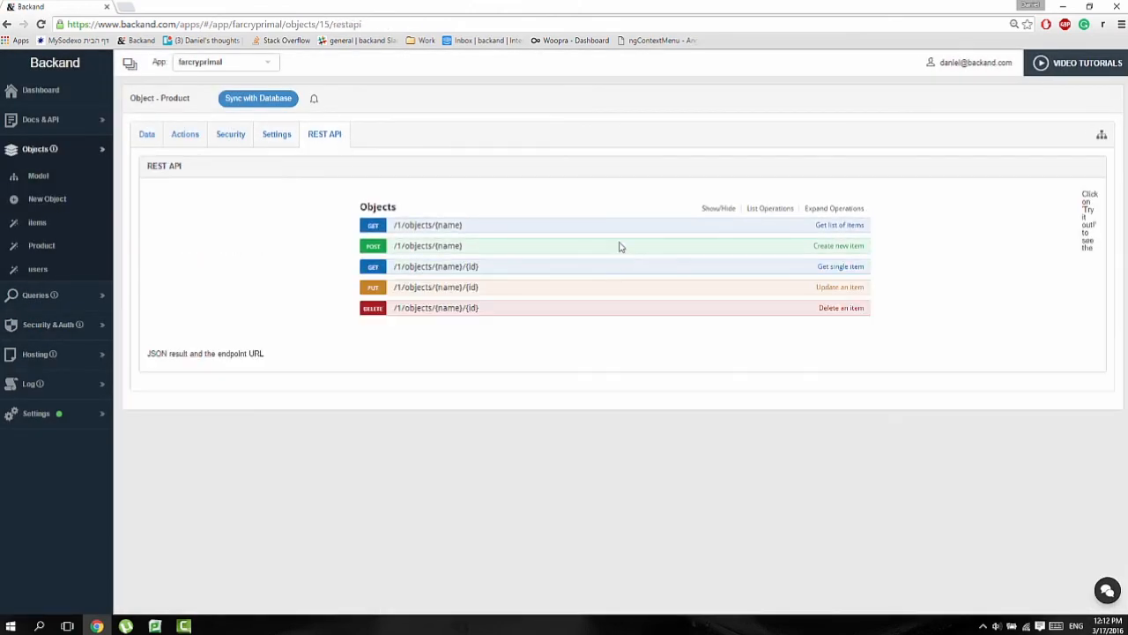
{"action": "left_click", "coordinate": [428, 226]}
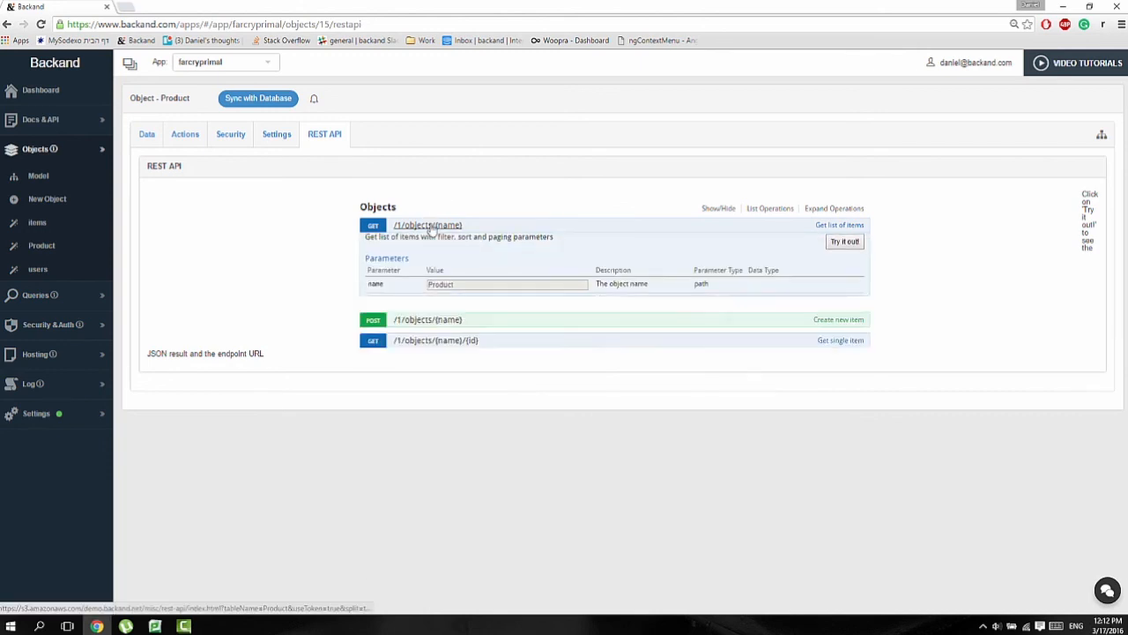
{"action": "scroll", "coordinate": [454, 283], "scroll_direction": "down", "scroll_amount": 1}
{"action": "scroll", "coordinate": [456, 309], "scroll_direction": "down", "scroll_amount": 3}
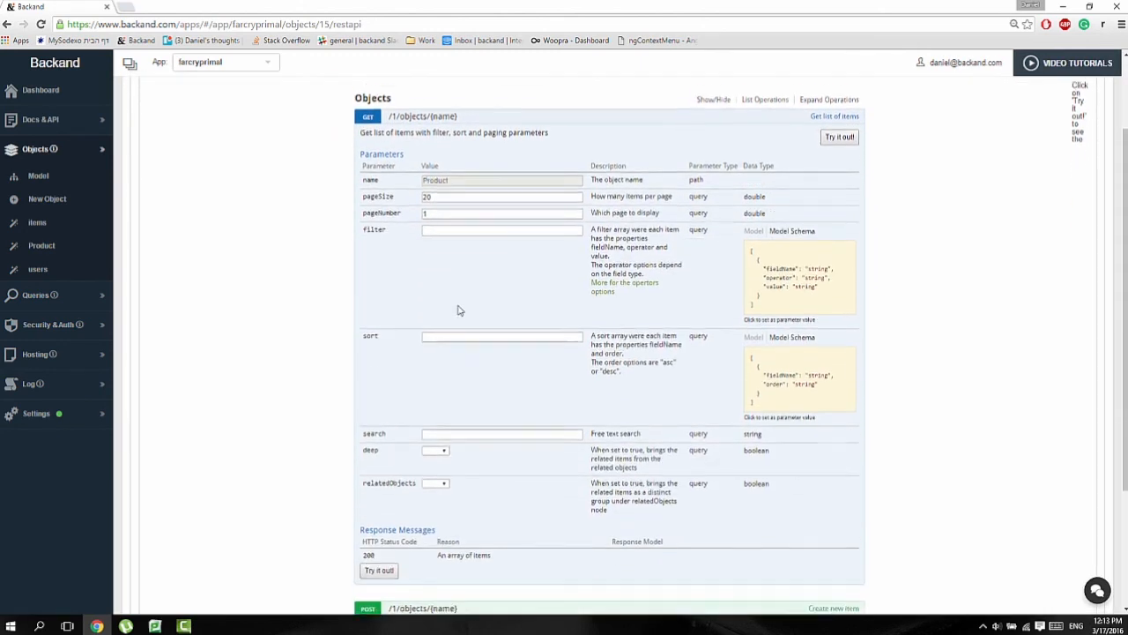
{"action": "left_click", "coordinate": [391, 443]}
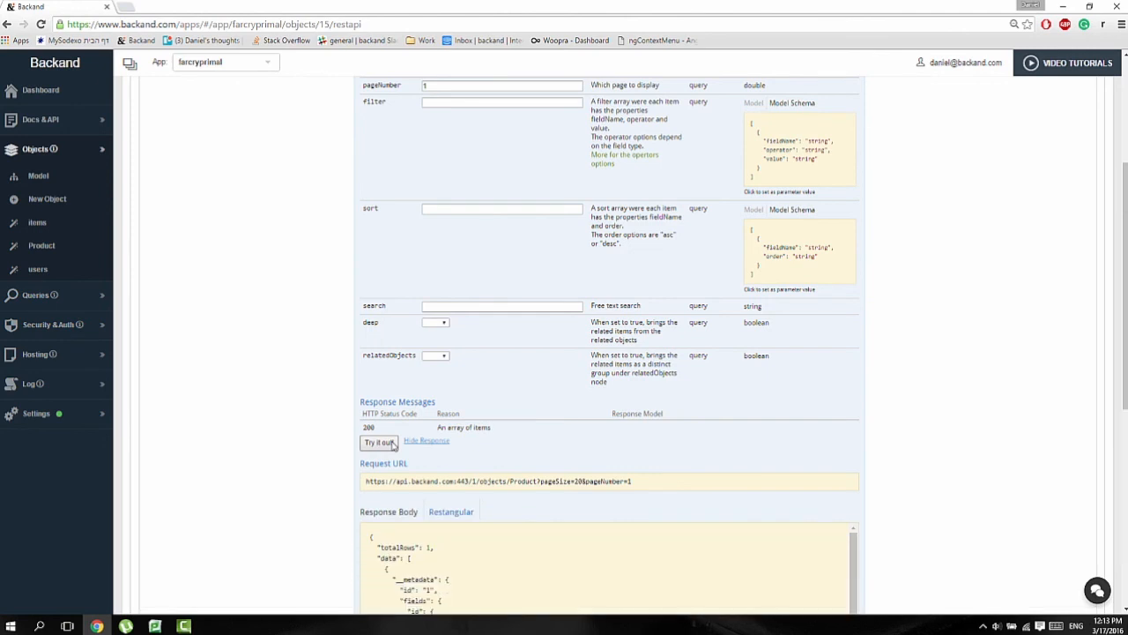
{"action": "scroll", "coordinate": [413, 445], "scroll_direction": "down", "scroll_amount": 1}
{"action": "scroll", "coordinate": [415, 446], "scroll_direction": "down", "scroll_amount": 3}
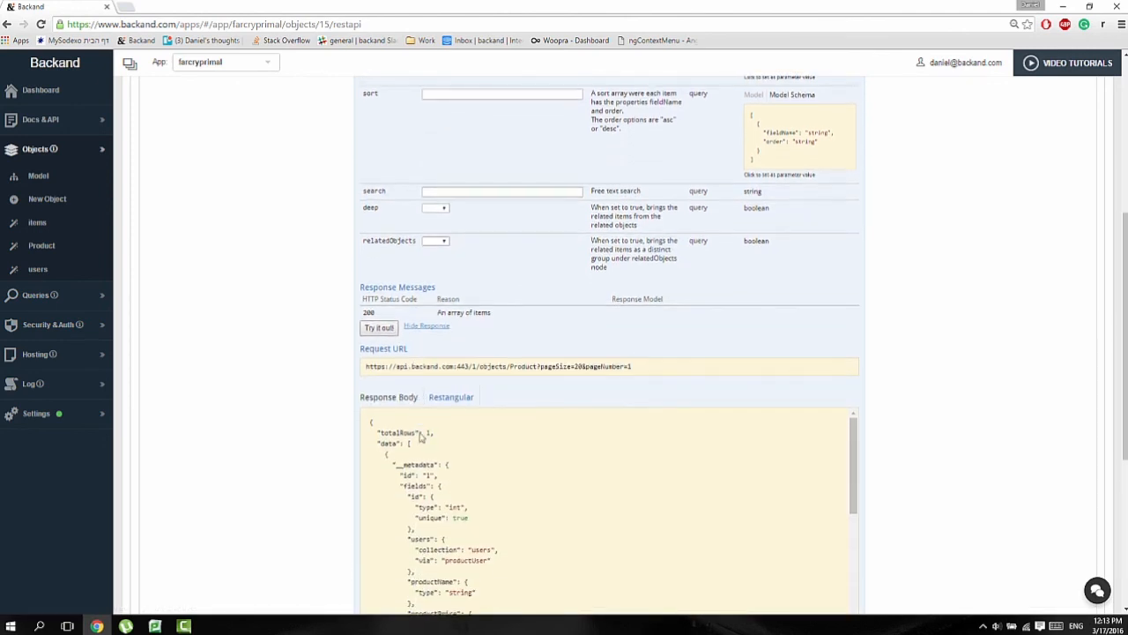
{"action": "scroll", "coordinate": [482, 450], "scroll_direction": "down", "scroll_amount": 2}
{"action": "scroll", "coordinate": [768, 409], "scroll_direction": "down", "scroll_amount": 5}
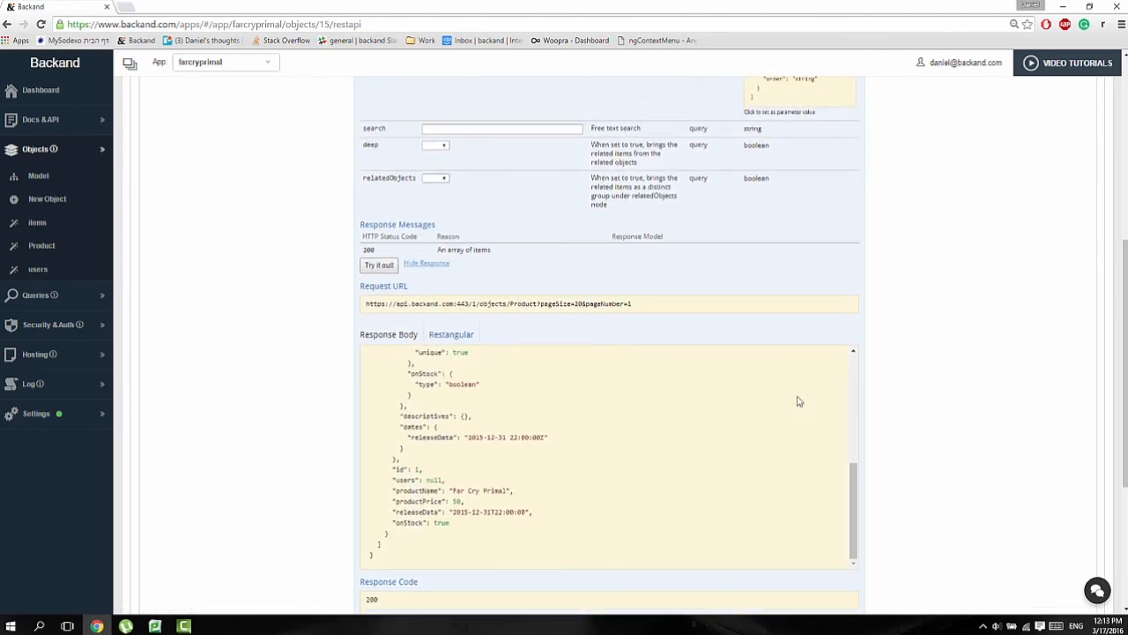